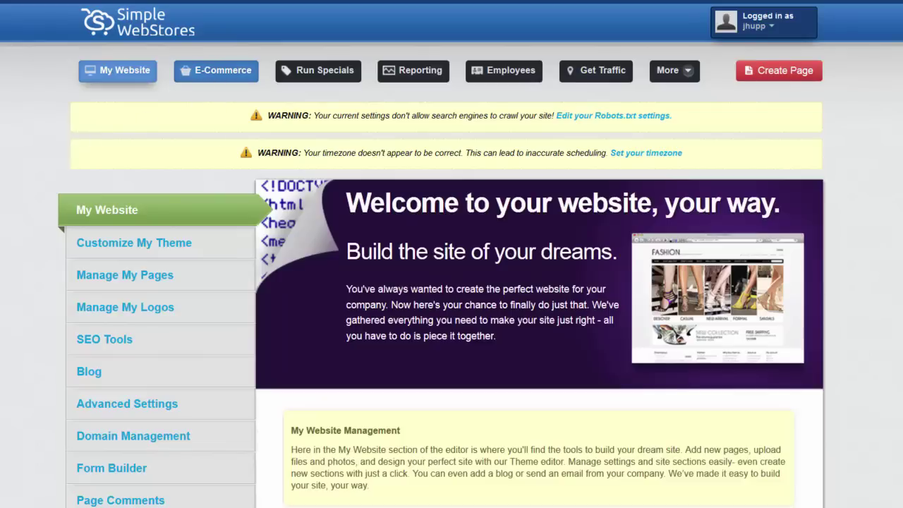
Go to E-Commerce > Product Management, which shows an empty product list with 50 products left
left_click(214, 72)
scroll(185, 346, "down", 1)
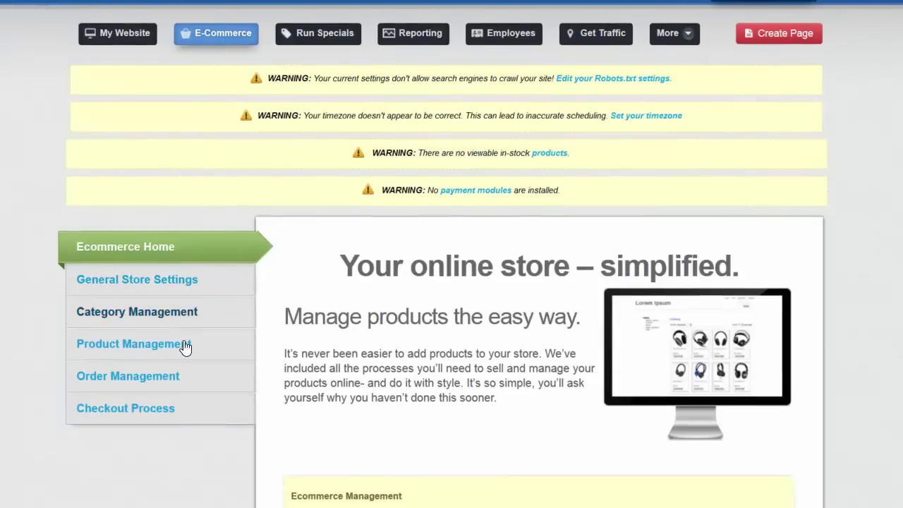
scroll(185, 346, "down", 3)
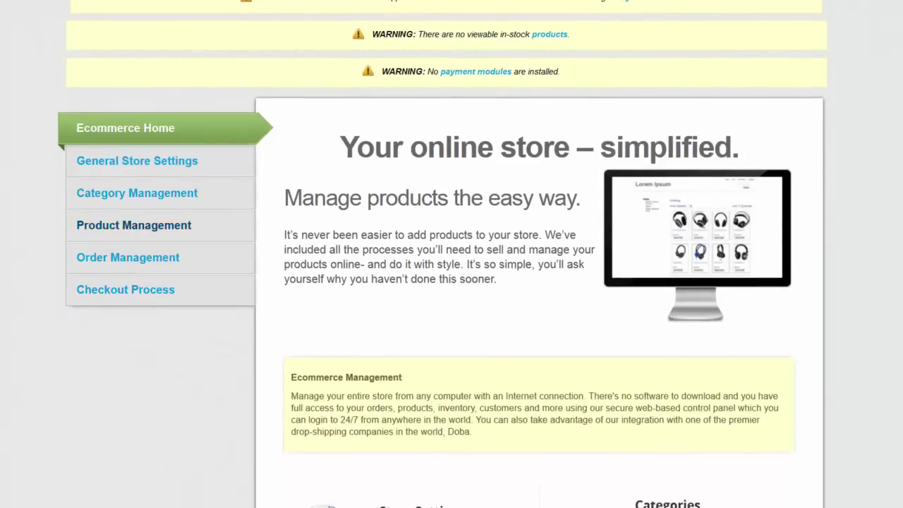
left_click(151, 225)
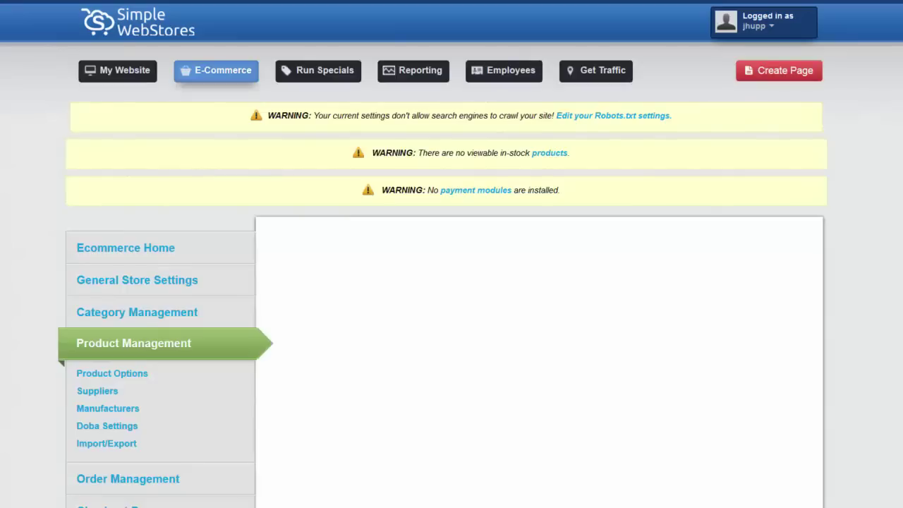
scroll(117, 401, "down", 2)
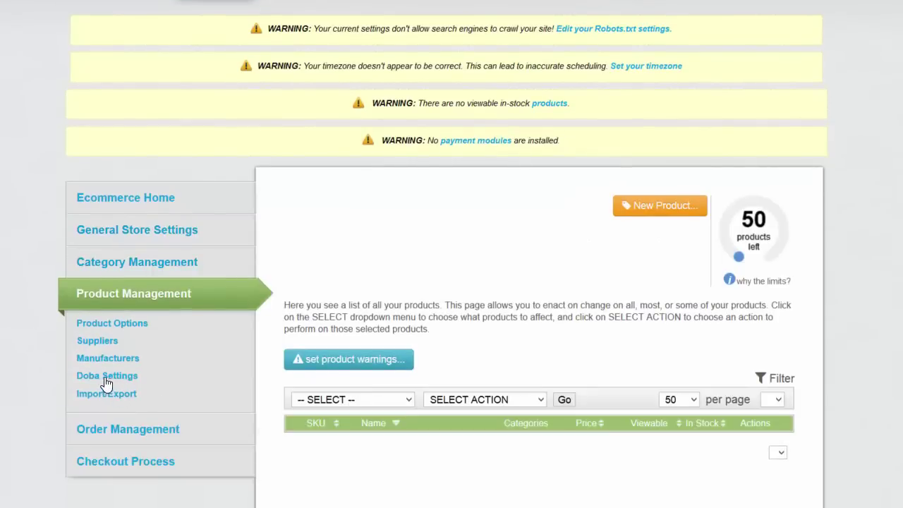
In Doba Settings, select the Retailer ID value and save the settings
left_click(106, 377)
scroll(406, 305, "down", 3)
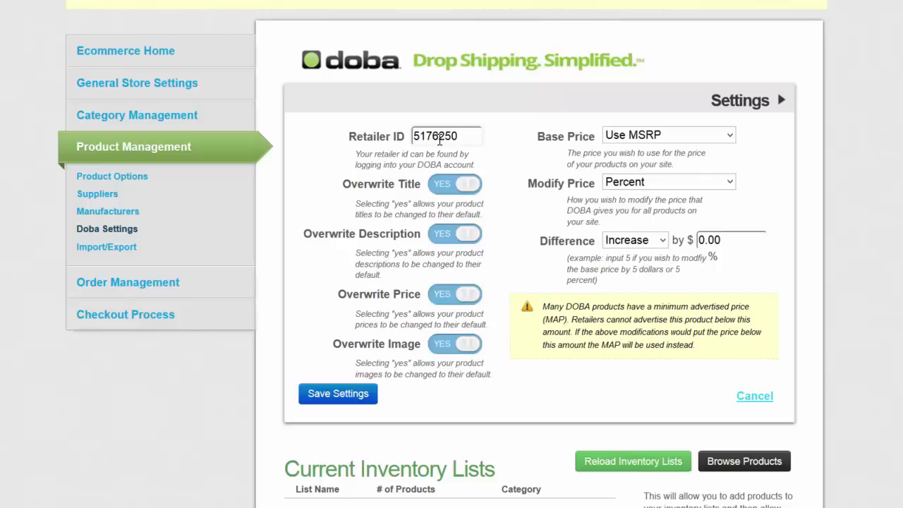
left_click_drag(452, 141, 409, 145)
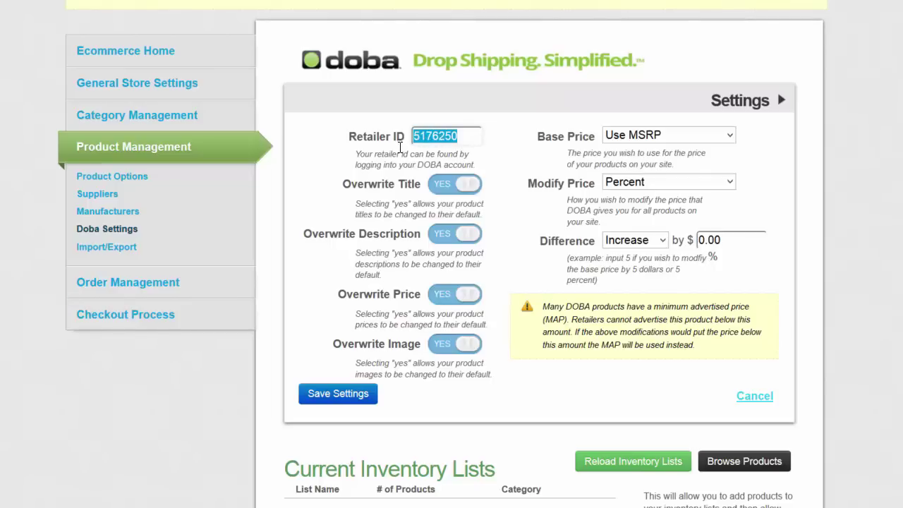
left_click(356, 393)
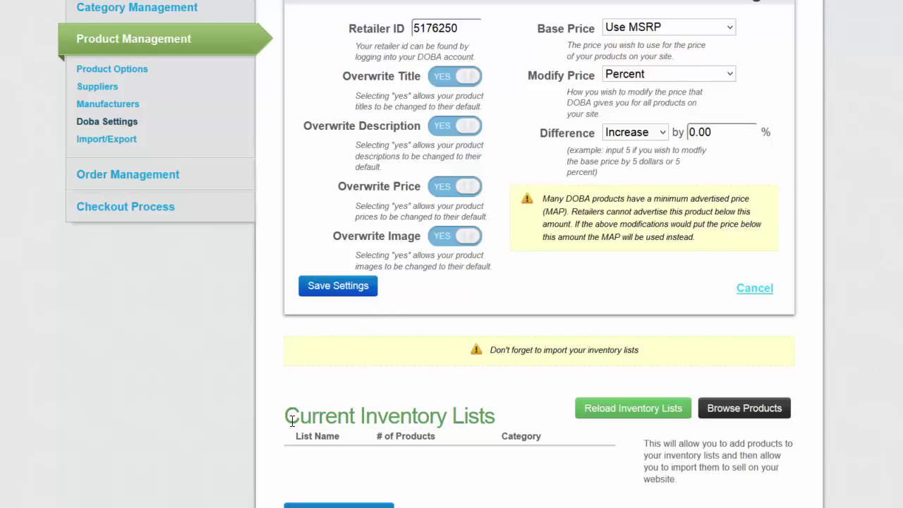
Highlight the reminder to import inventory lists, then clear the highlights
left_click_drag(286, 422, 465, 424)
left_click(468, 424)
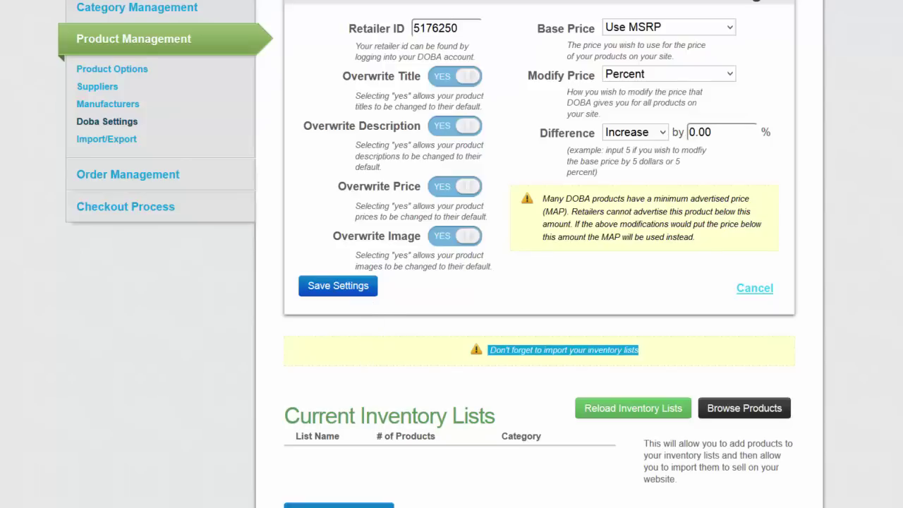
left_click(498, 470)
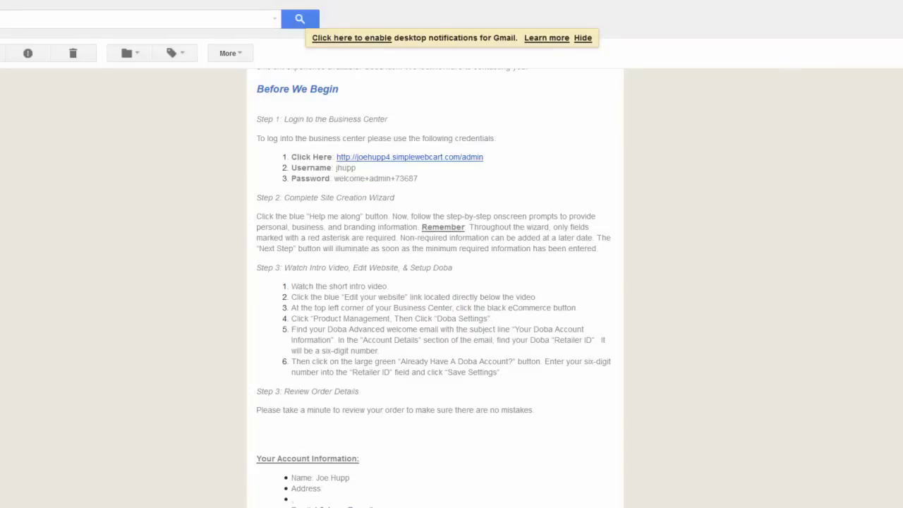
Open the 'Your Doba Account from Simple WebStores' email and copy the Doba username from Step 2
key("u")
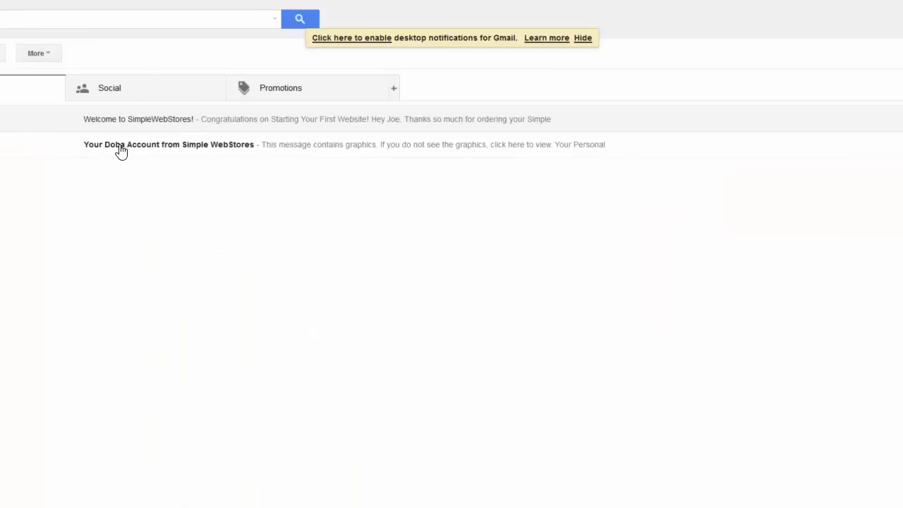
key("o")
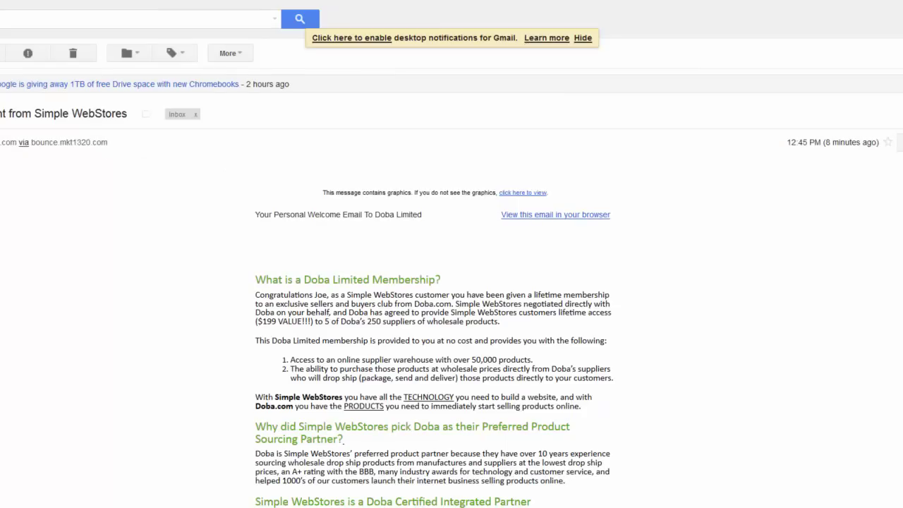
scroll(237, 279, "down", 2)
scroll(236, 279, "down", 8)
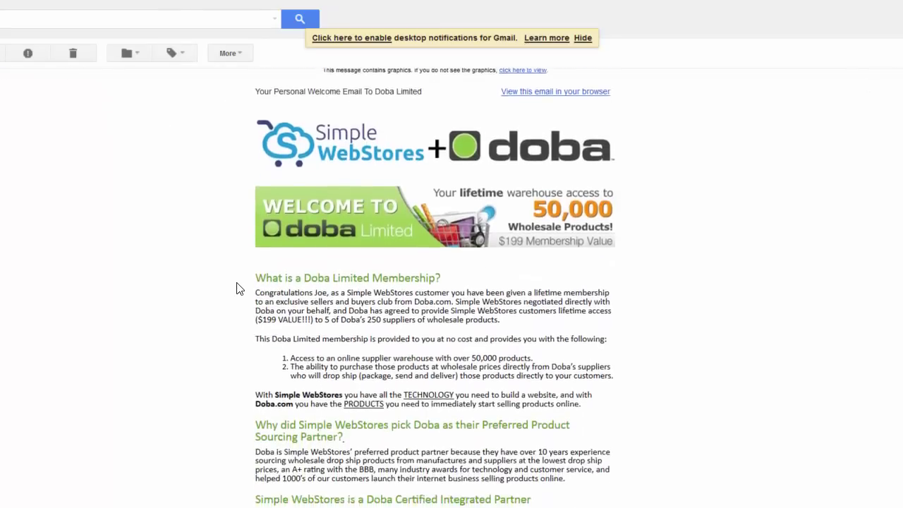
scroll(247, 322, "down", 4)
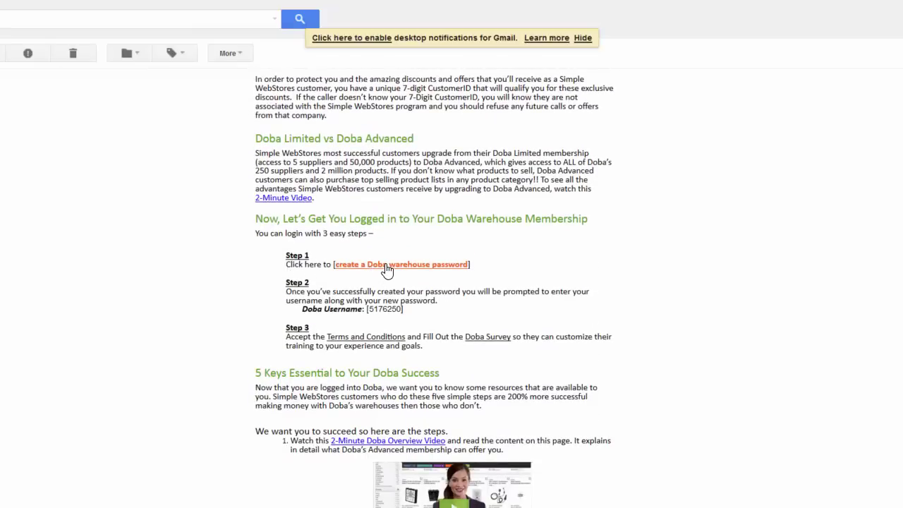
double_click(385, 310)
right_click(381, 312)
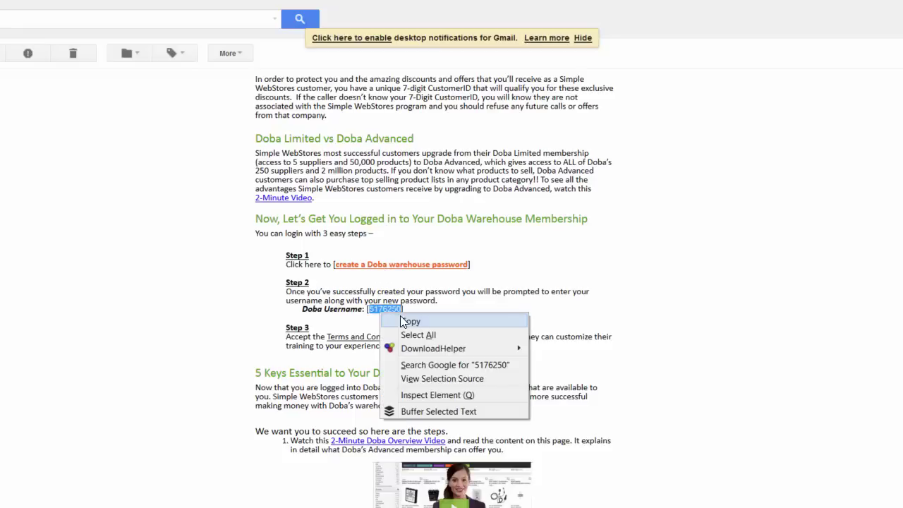
left_click(421, 322)
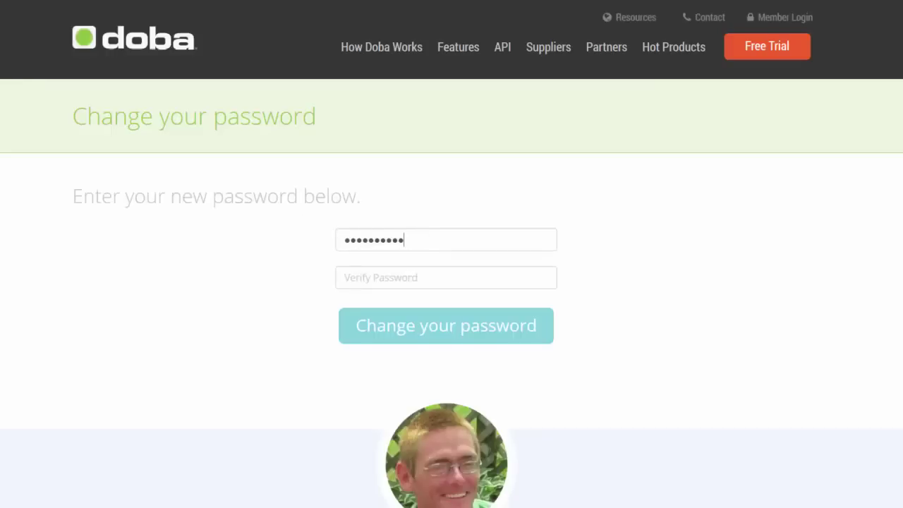
Replace the password field with the new account password and submit the change
left_click(404, 240)
key("ctrl+a")
type("•••••••")
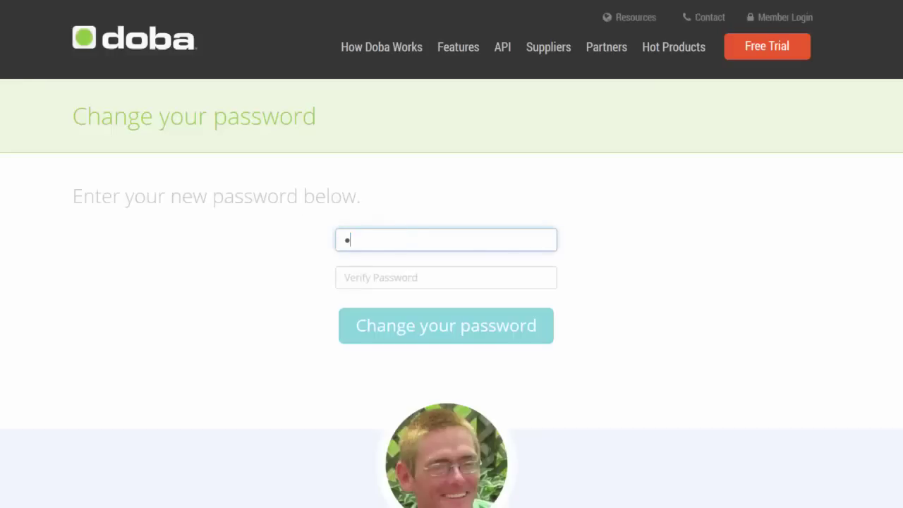
type("•••")
key("Tab")
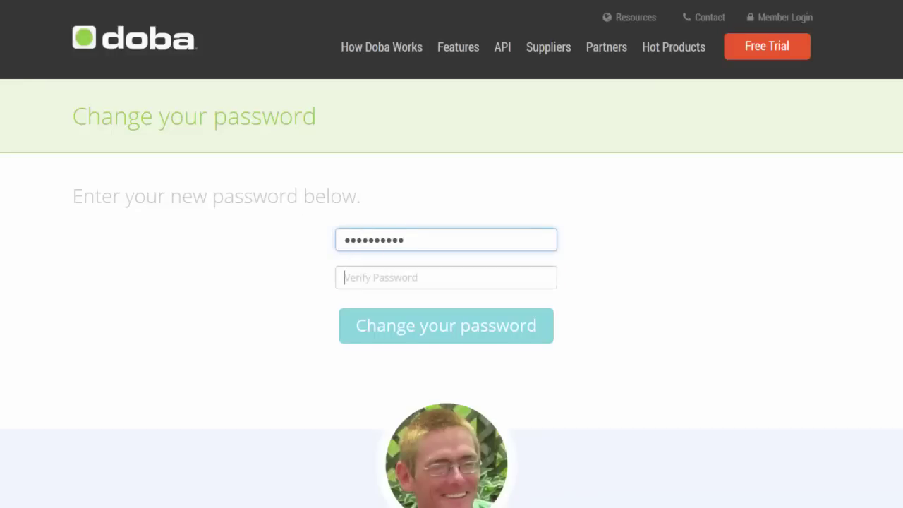
type("••••••••••")
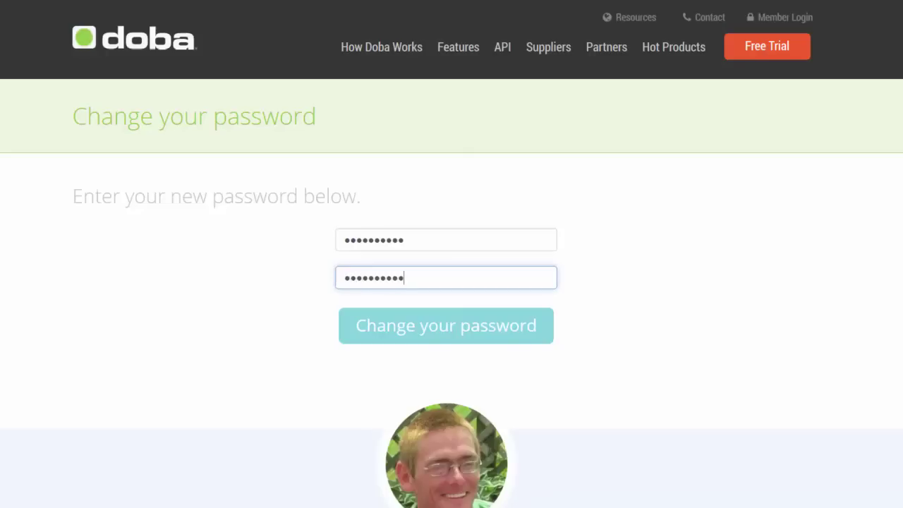
left_click(430, 326)
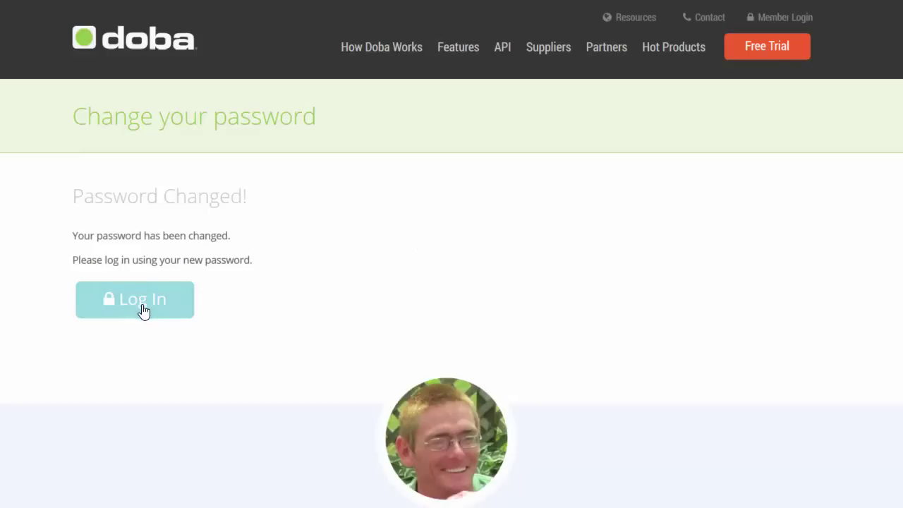
Log in to Doba with the copied username and the new password
left_click(143, 311)
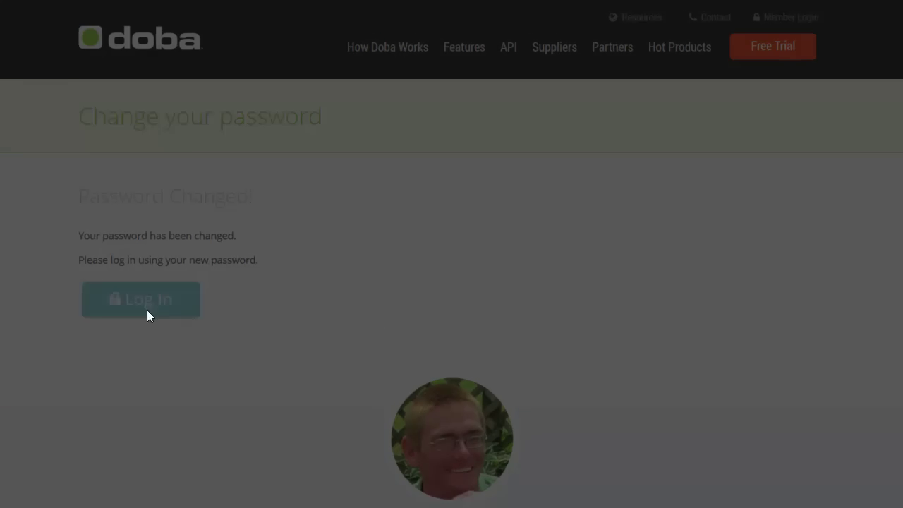
left_click_drag(472, 228, 289, 227)
type("5176250")
key("Tab")
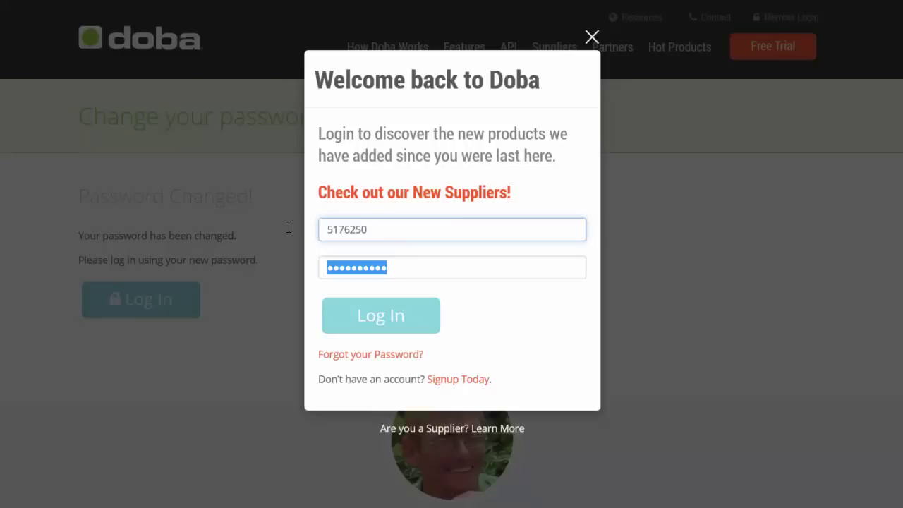
type("•••••••")
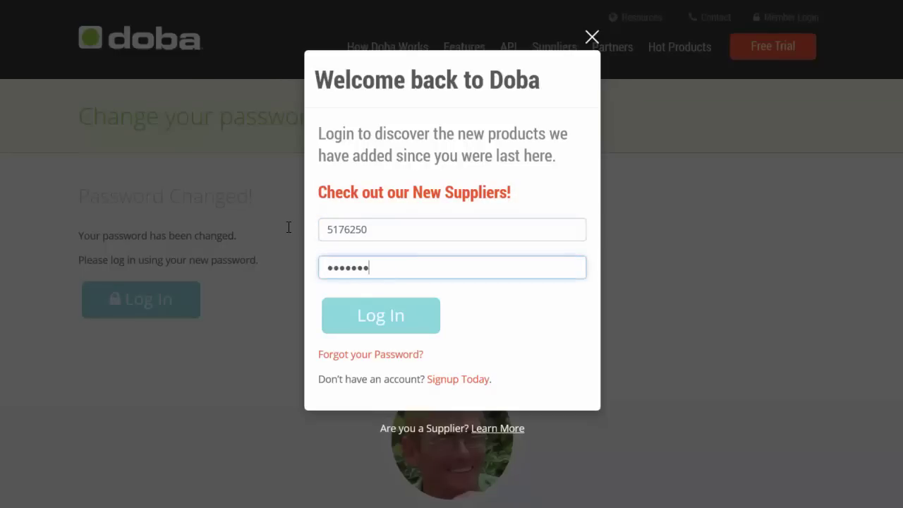
type("•••")
key("Return")
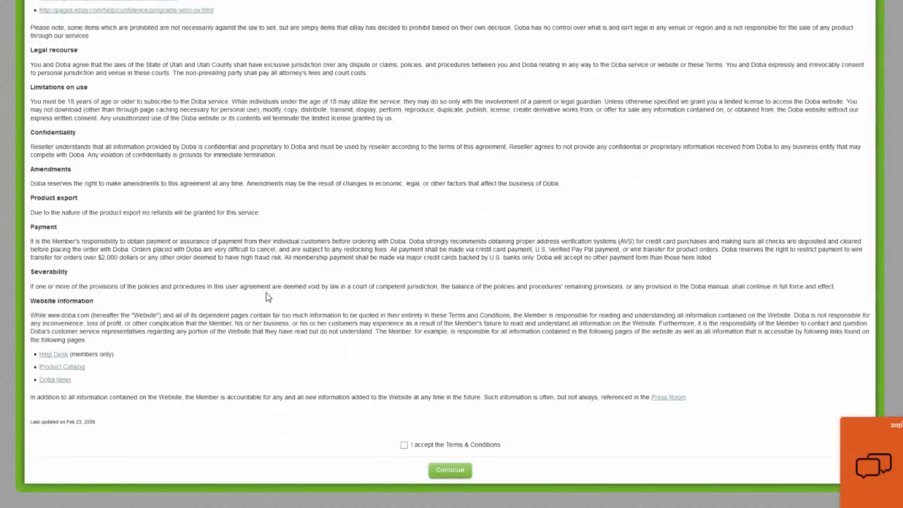
Accept the Terms & Conditions, continue, and close the seller questionnaire pop-up
left_click(449, 472)
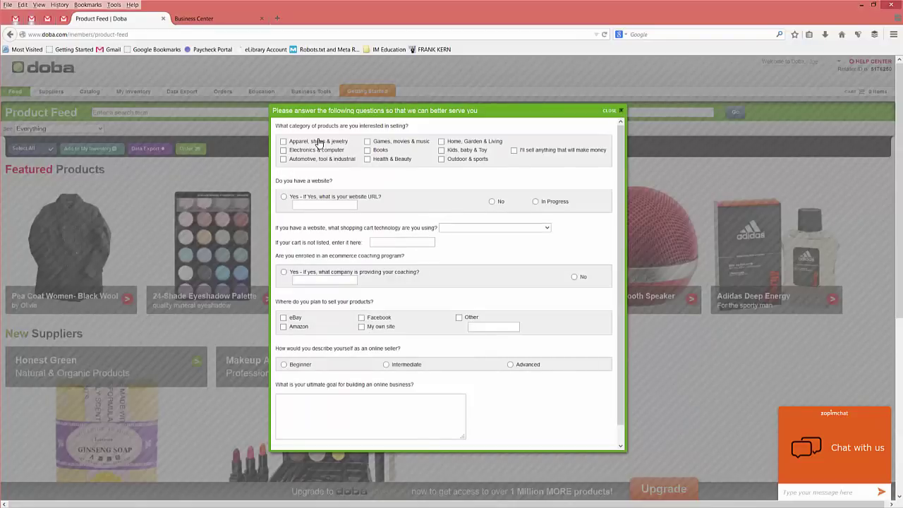
left_click(616, 111)
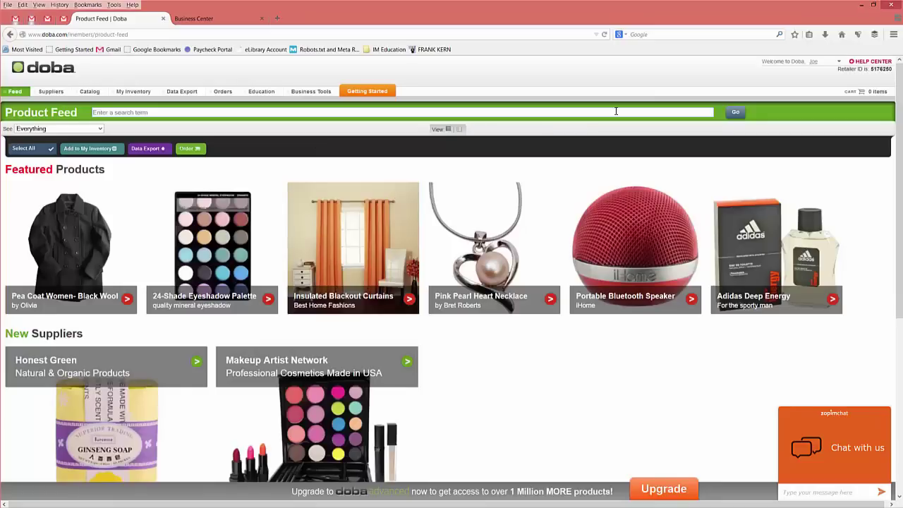
Open Doba's Catalog and filter it to the Outdoor & sports category
left_click(89, 92)
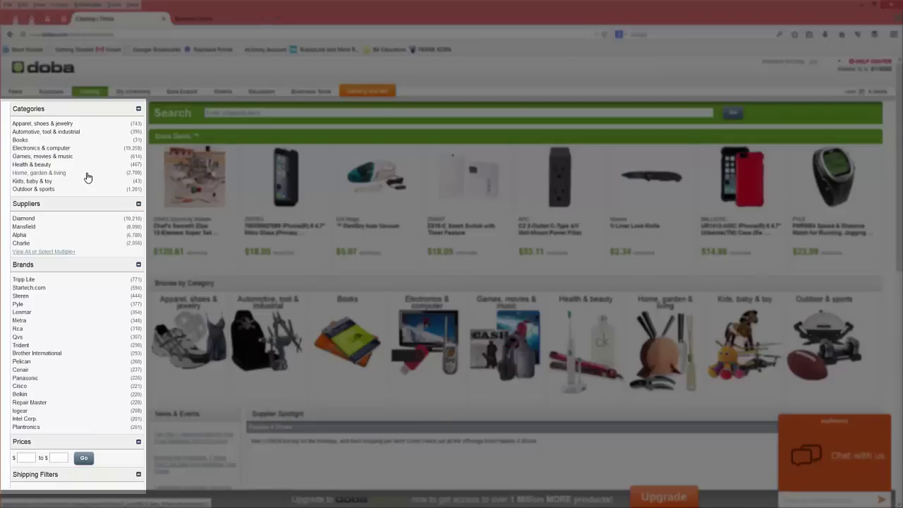
left_click(34, 190)
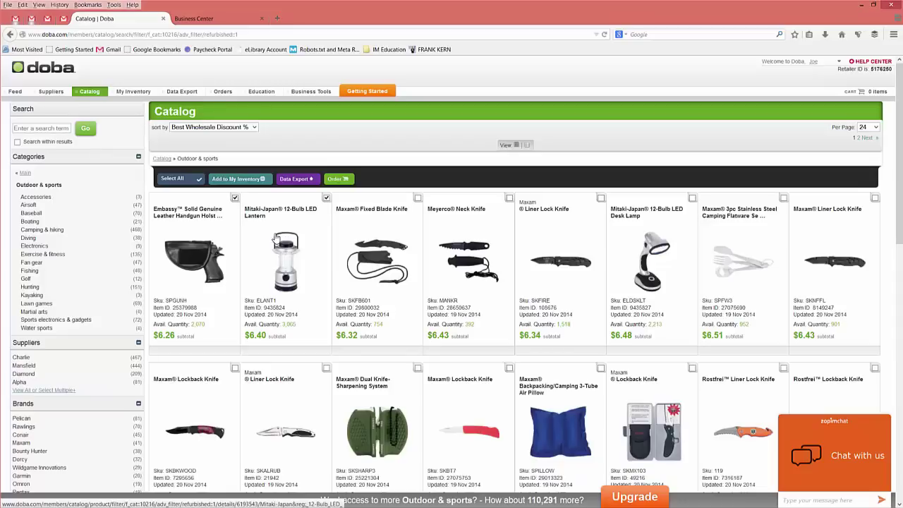
Select all 24 products on the page and add them to a new 'Outdoor Products' inventory list
left_click(180, 179)
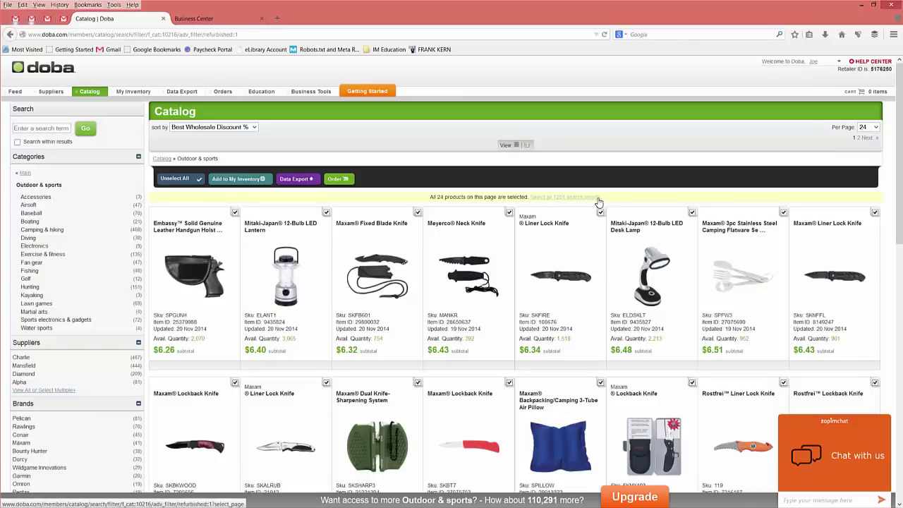
left_click(221, 185)
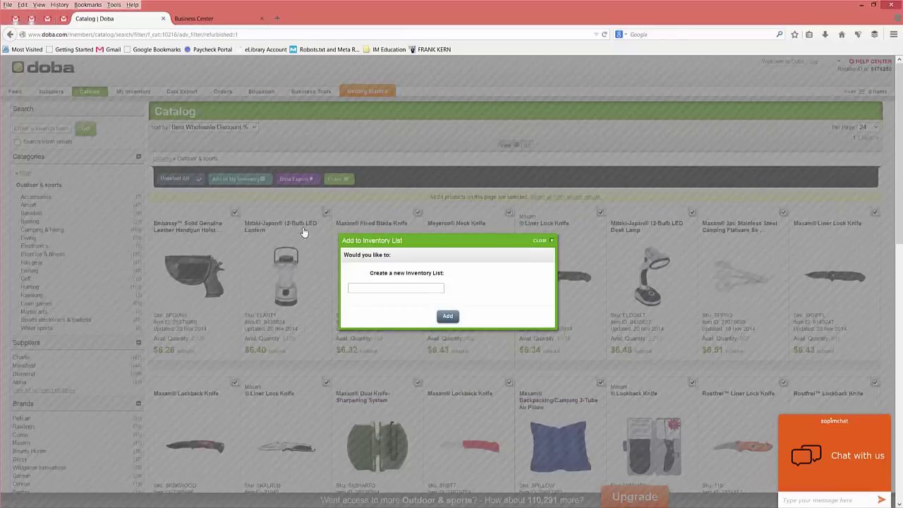
left_click(381, 288)
left_click(448, 316)
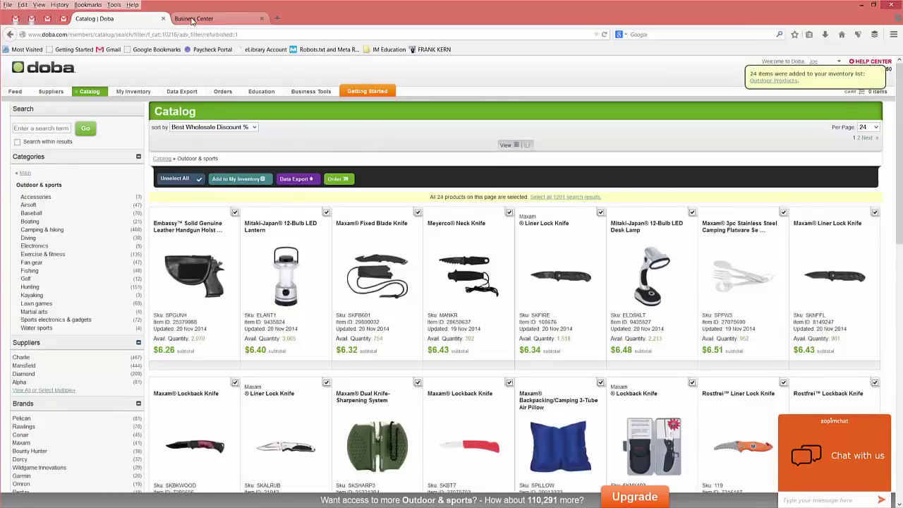
Reload the Doba inventory lists, set Outdoor Products to Doba Categories, and import it
left_click(195, 18)
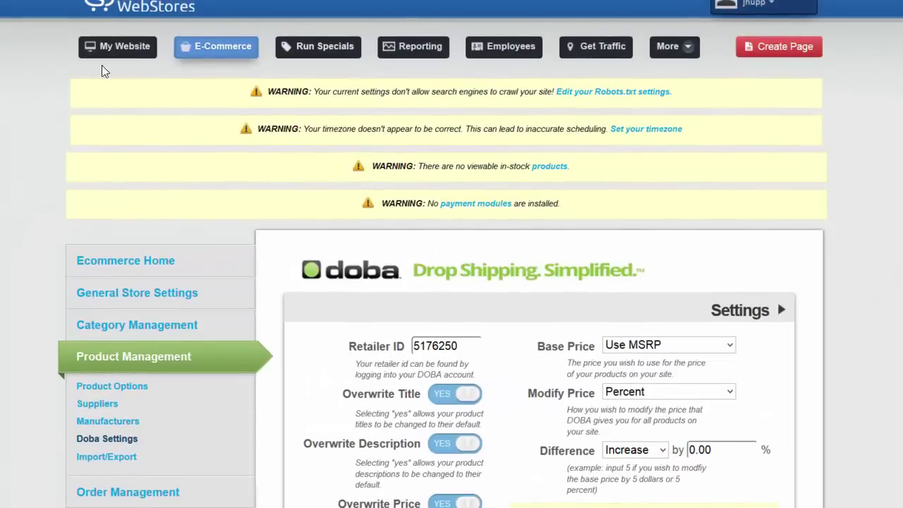
scroll(324, 218, "down", 5)
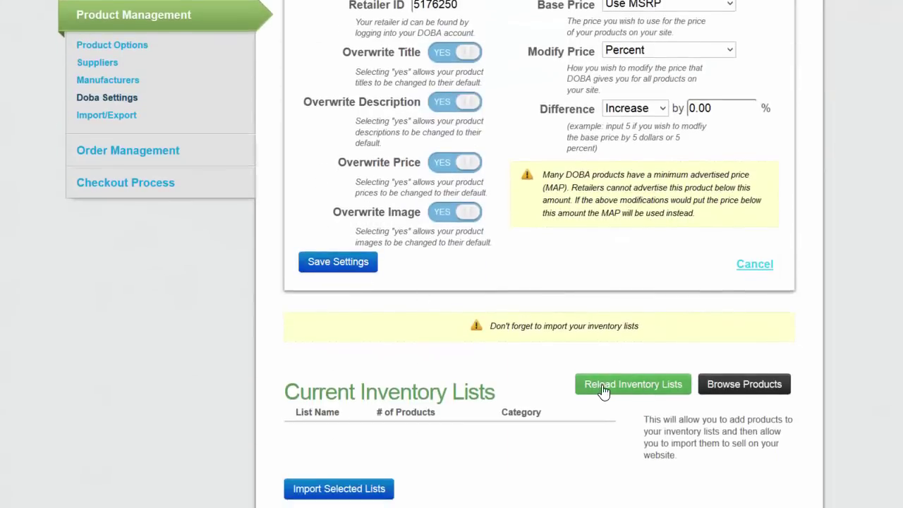
left_click(641, 386)
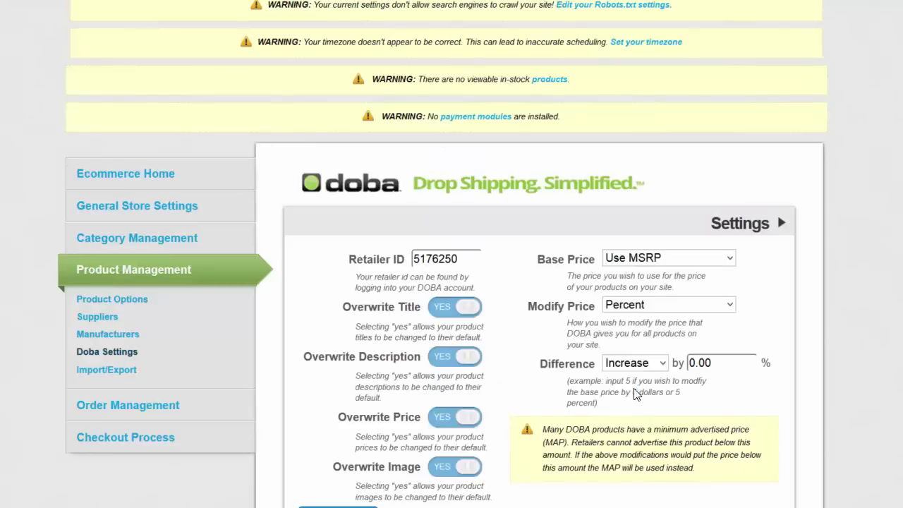
scroll(635, 394, "down", 3)
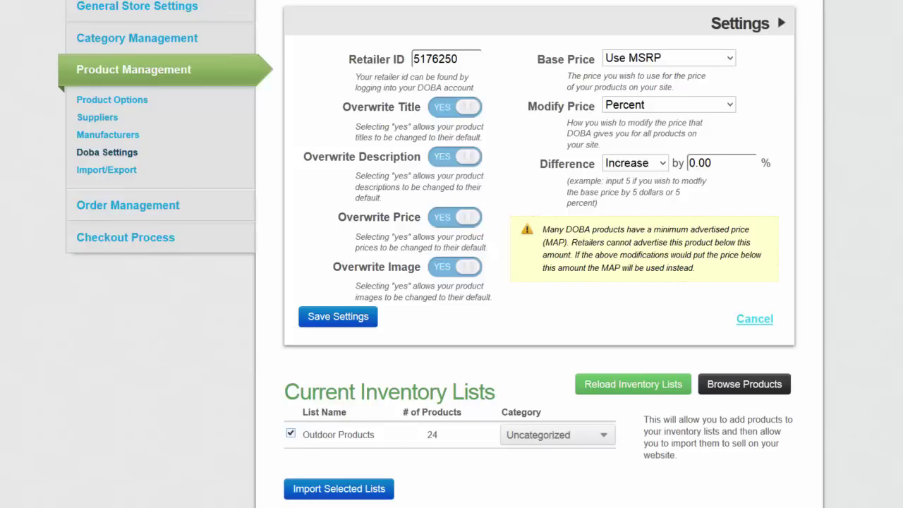
left_click(596, 436)
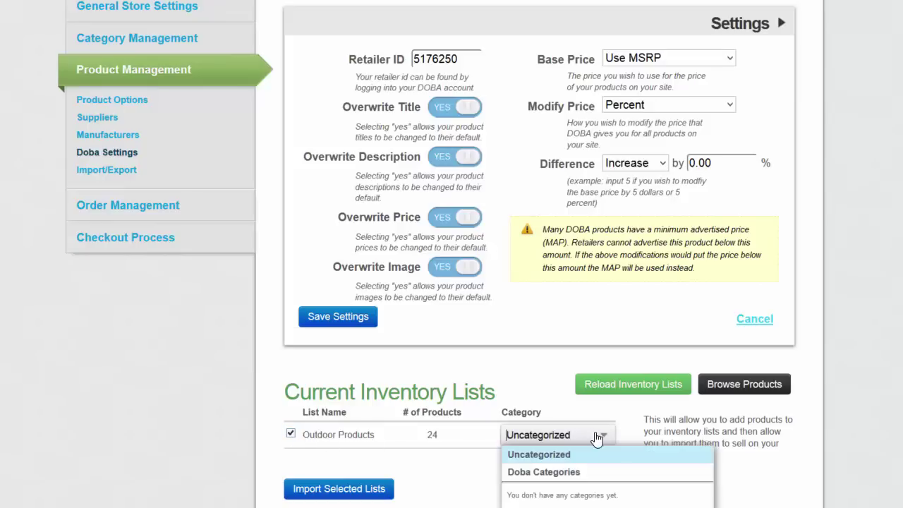
left_click(535, 473)
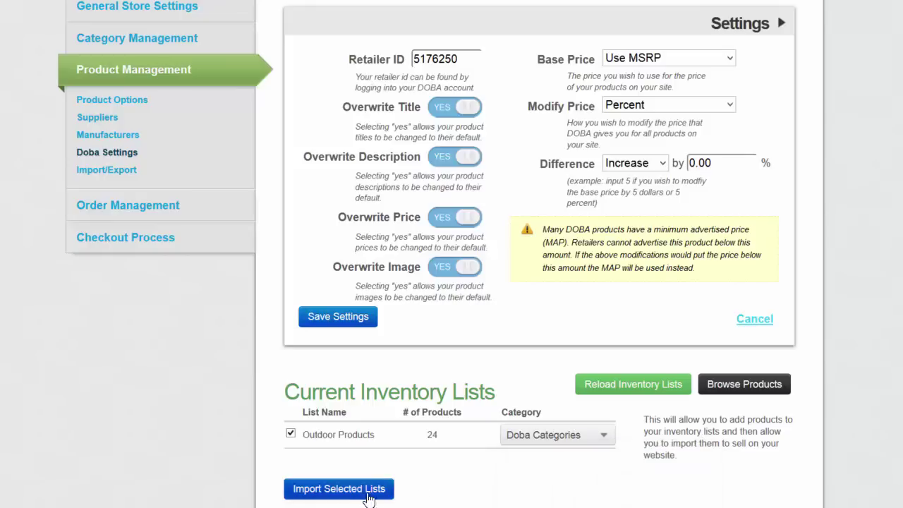
left_click(344, 494)
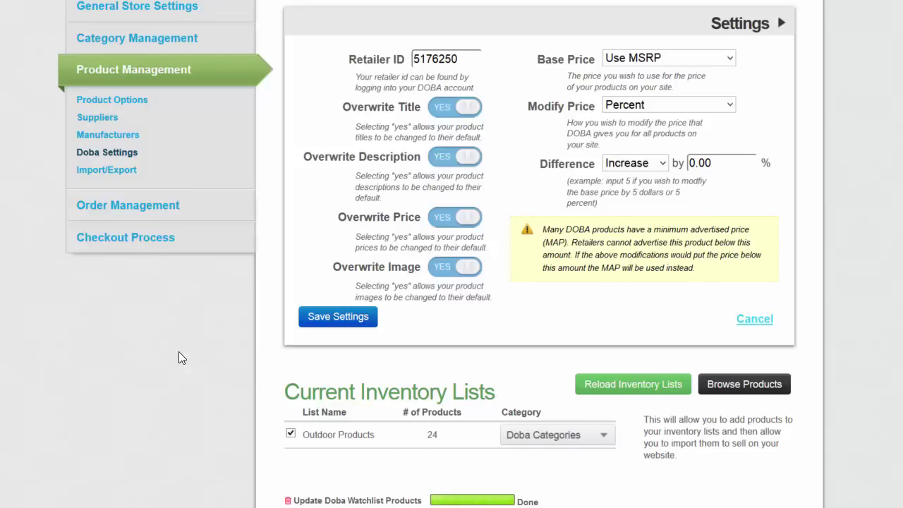
scroll(158, 371, "up", 4)
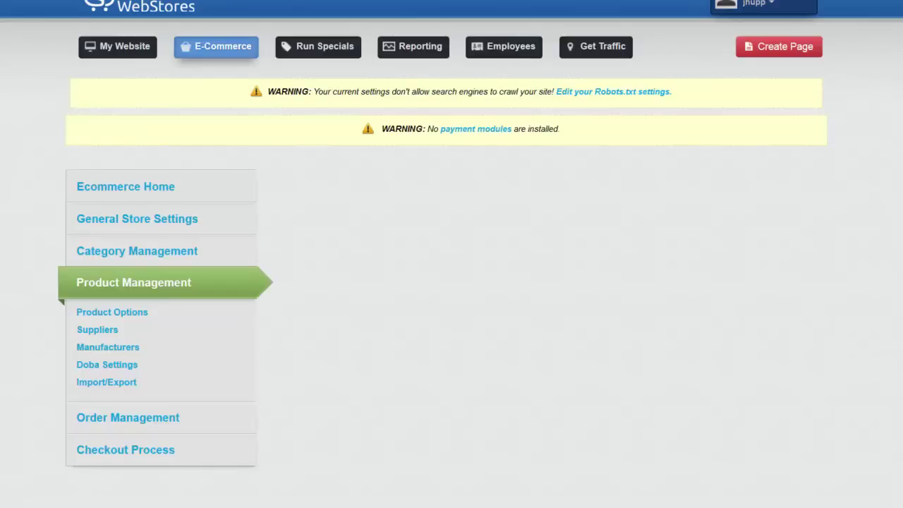
Scroll through the store's product list of imported outdoor products with SKUs and prices
scroll(503, 339, "down", 2)
scroll(503, 349, "down", 2)
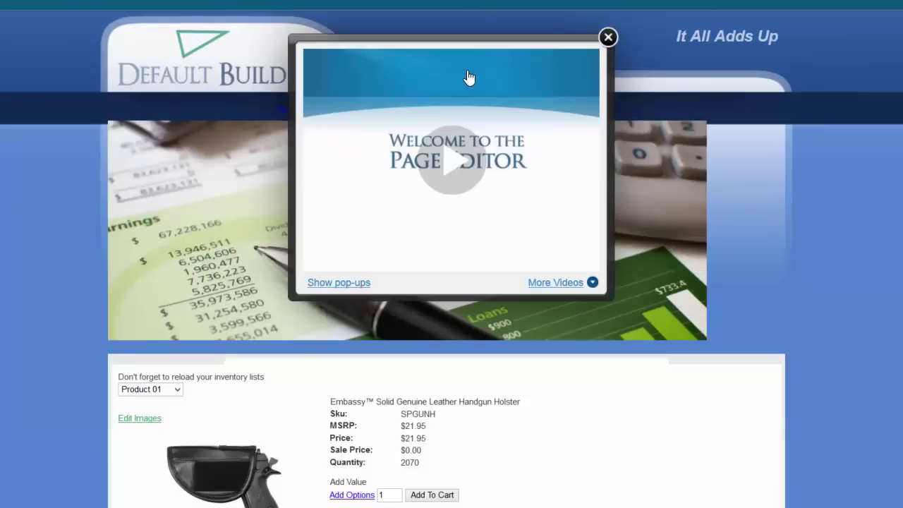
Close the Page Editor welcome video and open the holster's Overview text for editing
left_click(608, 37)
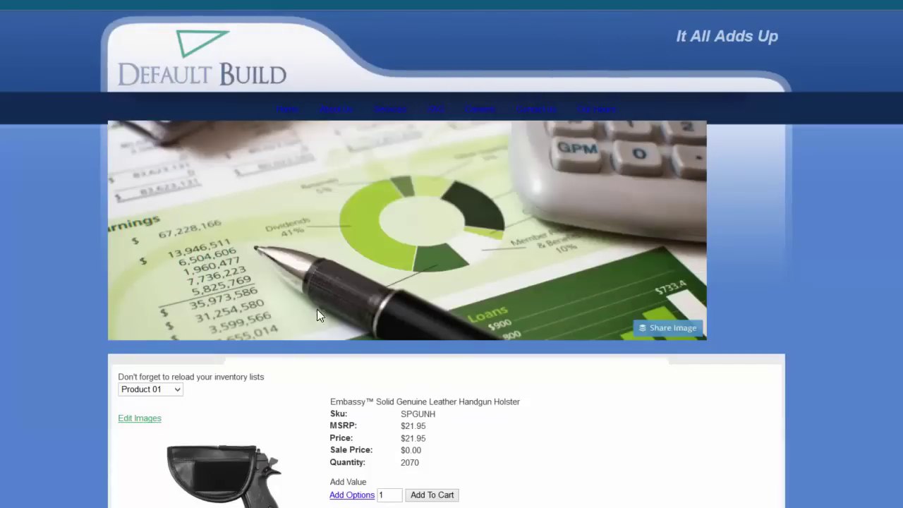
scroll(317, 315, "down", 5)
scroll(206, 130, "up", 1)
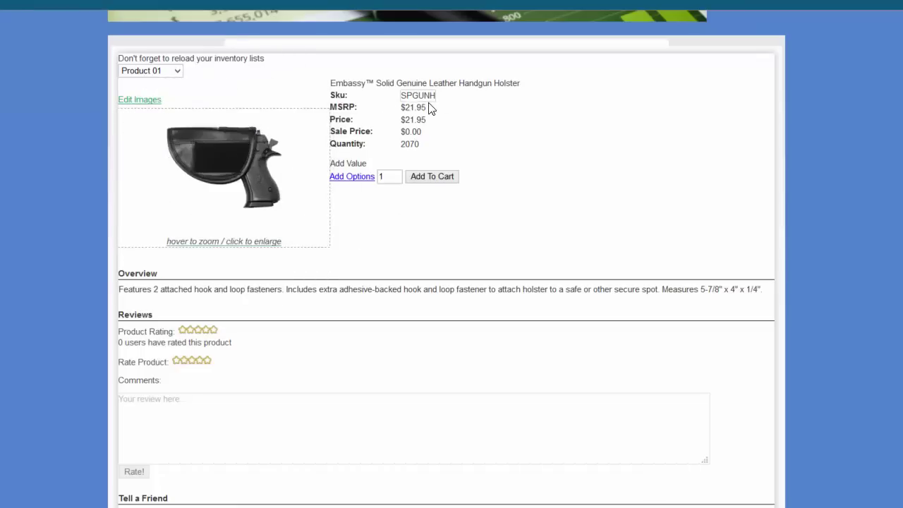
left_click(270, 295)
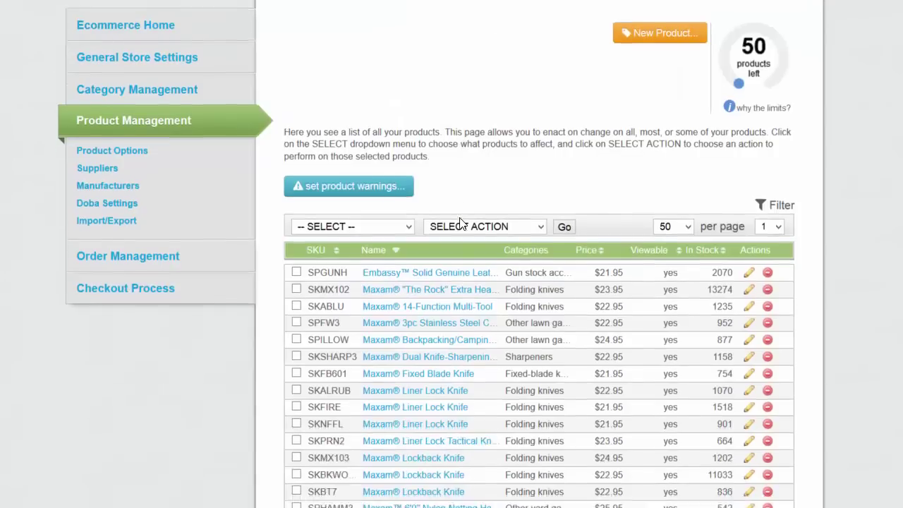
scroll(460, 223, "down", 2)
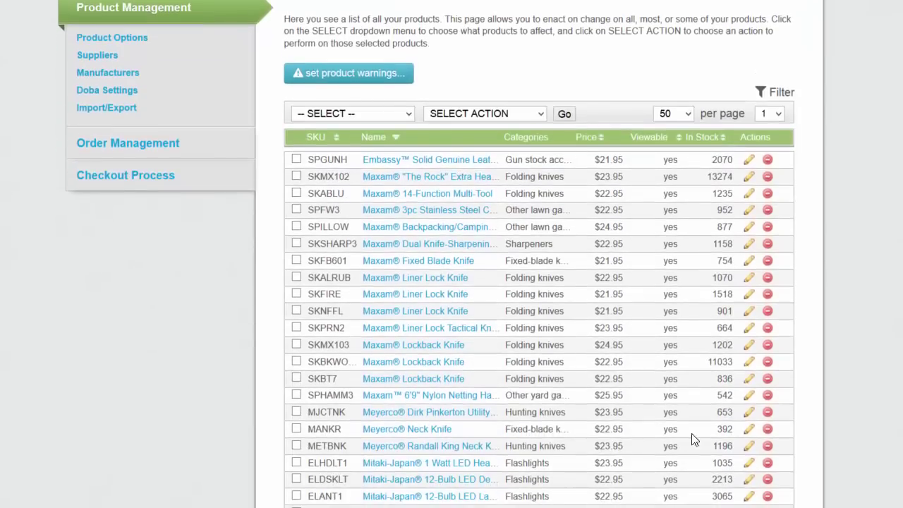